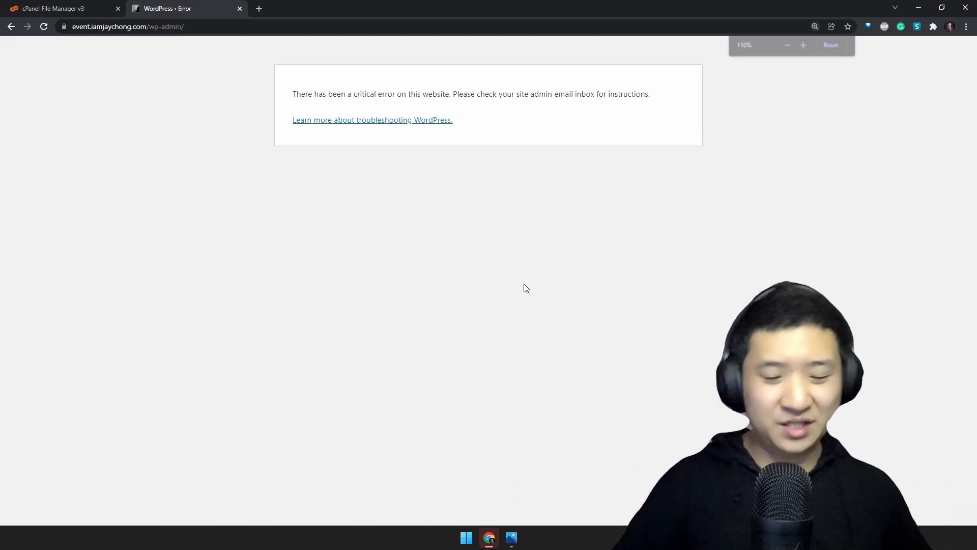
# Examine the critical error message and reload the event site's /wp-admin/ address
pyautogui.moveTo(261, 116); pyautogui.dragTo(735, 131)
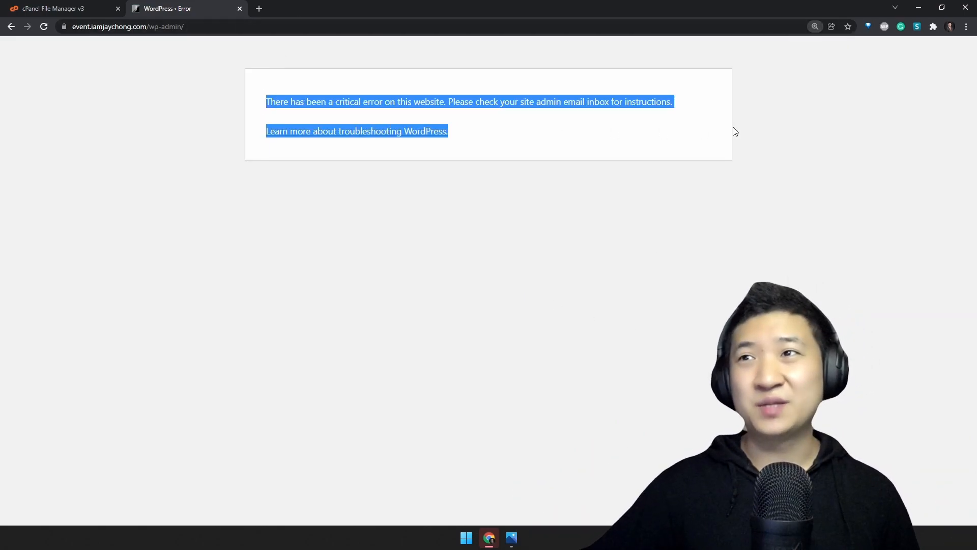
pyautogui.click(184, 32)
pyautogui.click(157, 30)
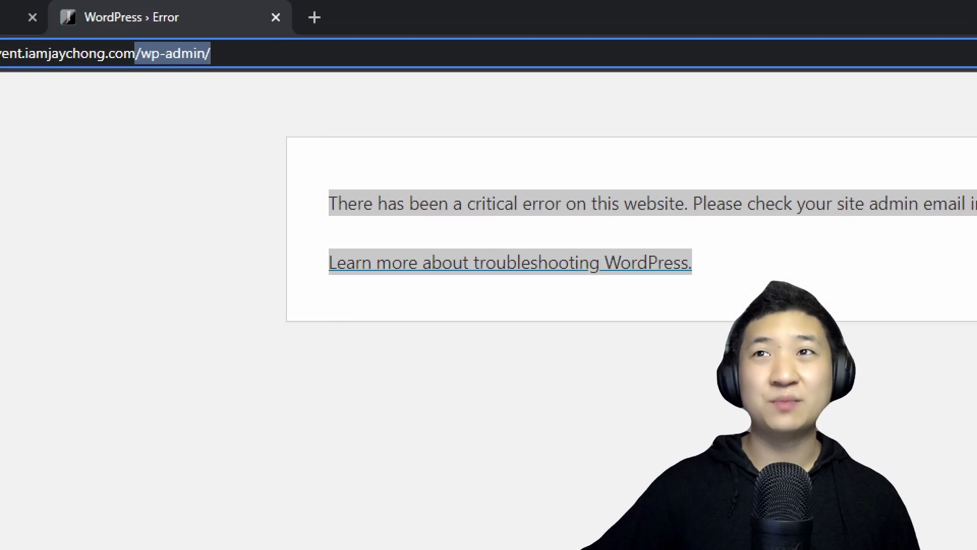
pyautogui.moveTo(471, 58)
pyautogui.mouseDown()
pyautogui.moveTo(153, 41)
pyautogui.moveTo(508, 93)
pyautogui.mouseUp()
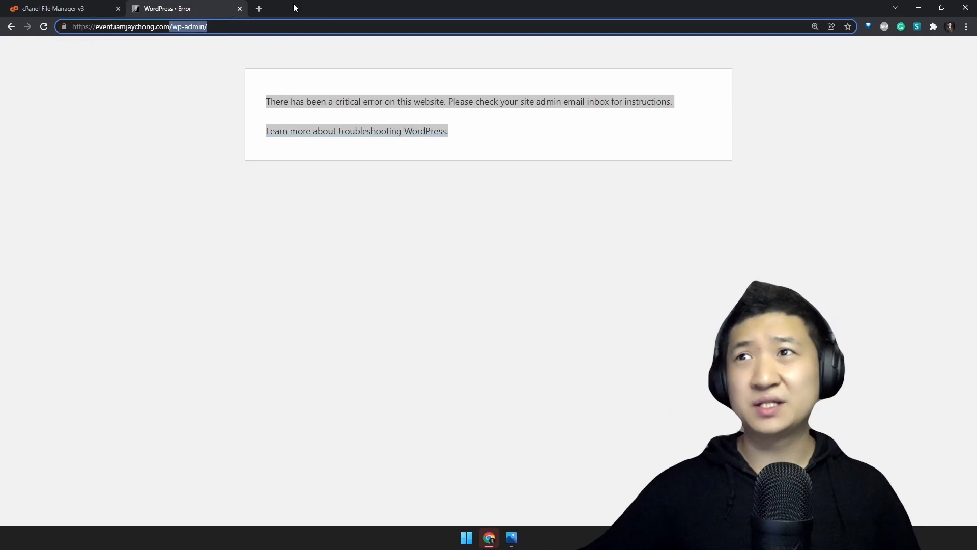
pyautogui.click(662, 53)
pyautogui.press('Return')
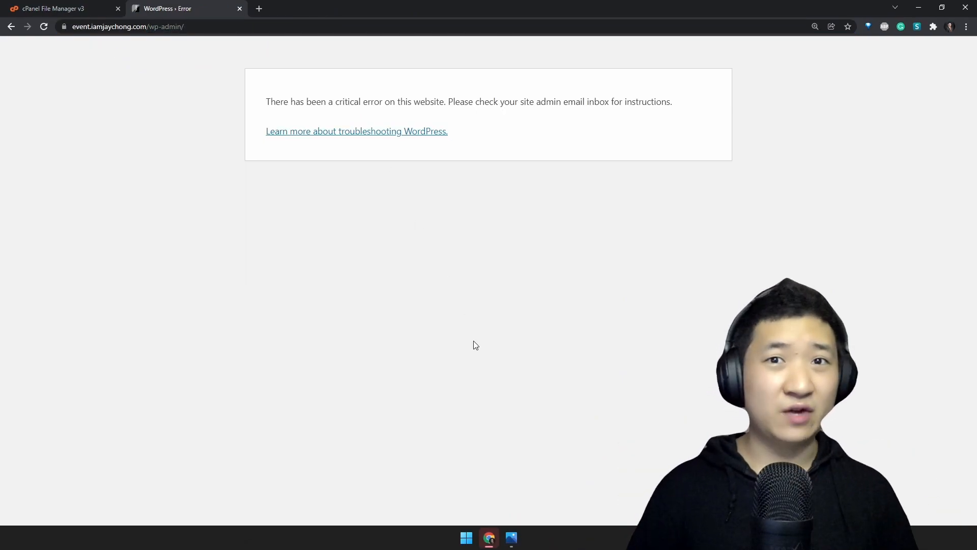
# Switch to cPanel File Manager and look through the plugins folder inside the event site's wp-content folder
pyautogui.press('super')
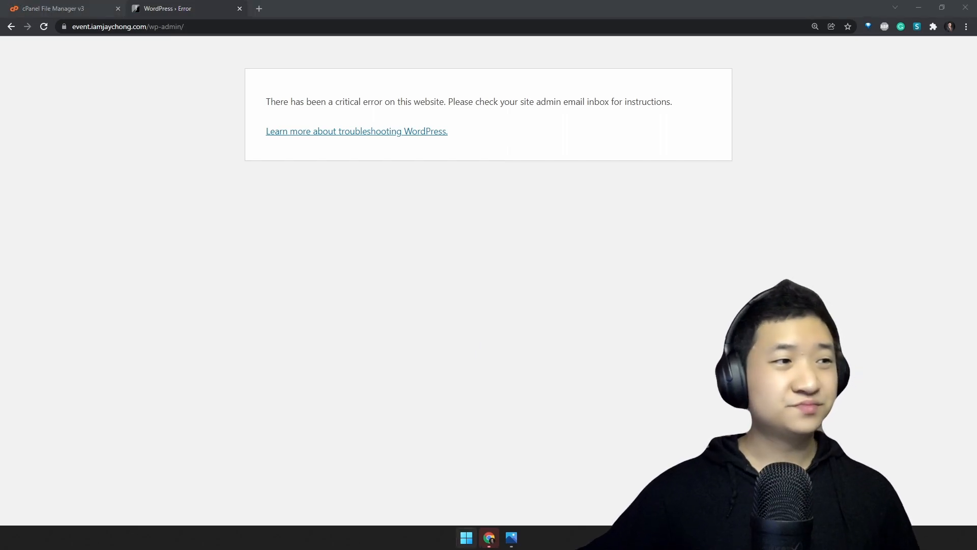
pyautogui.click(419, 350)
pyautogui.click(78, 11)
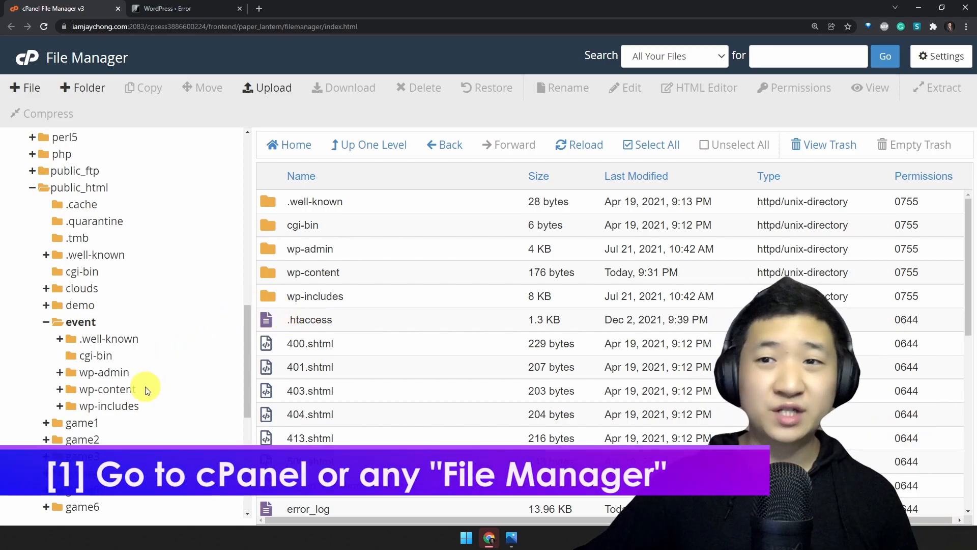
pyautogui.click(107, 390)
pyautogui.scroll(-2, 153, 356)
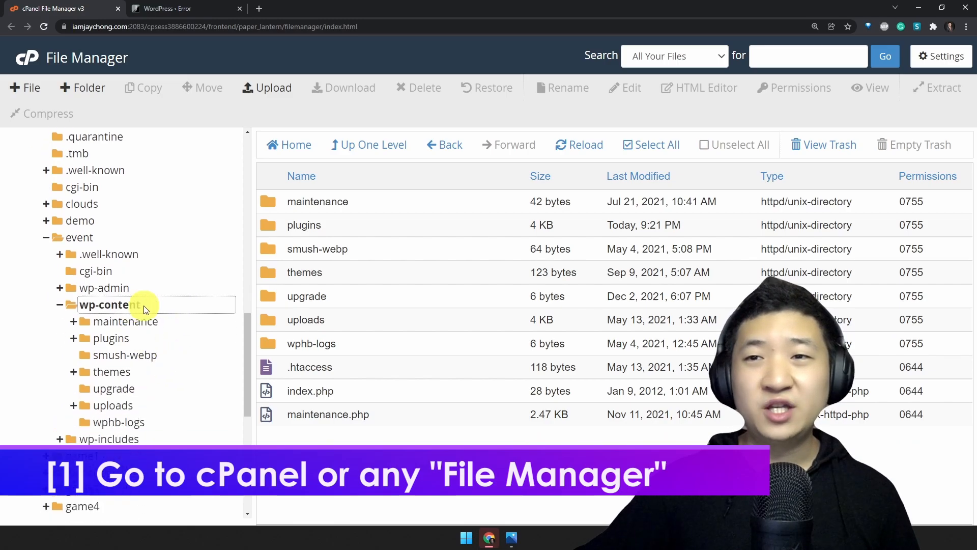
pyautogui.click(122, 339)
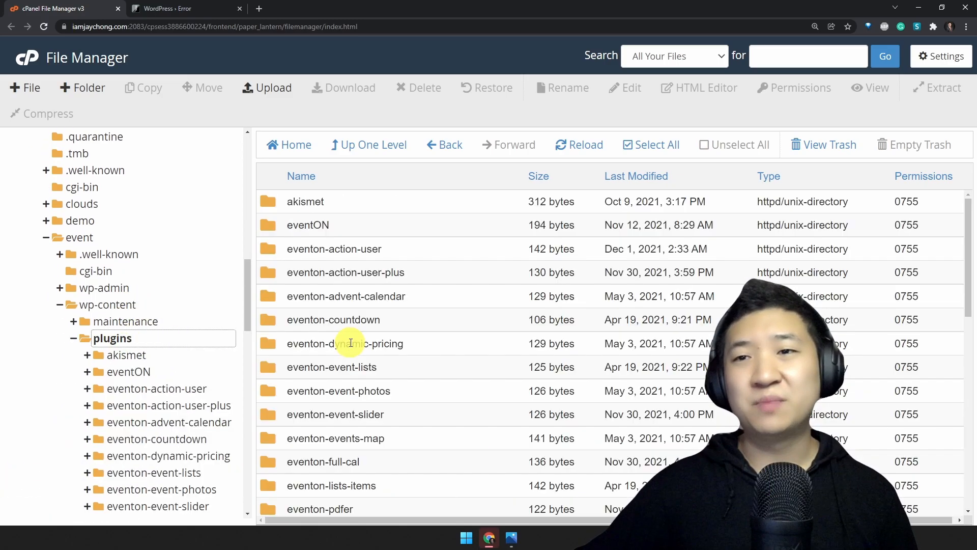
pyautogui.scroll(-10, 489, 316)
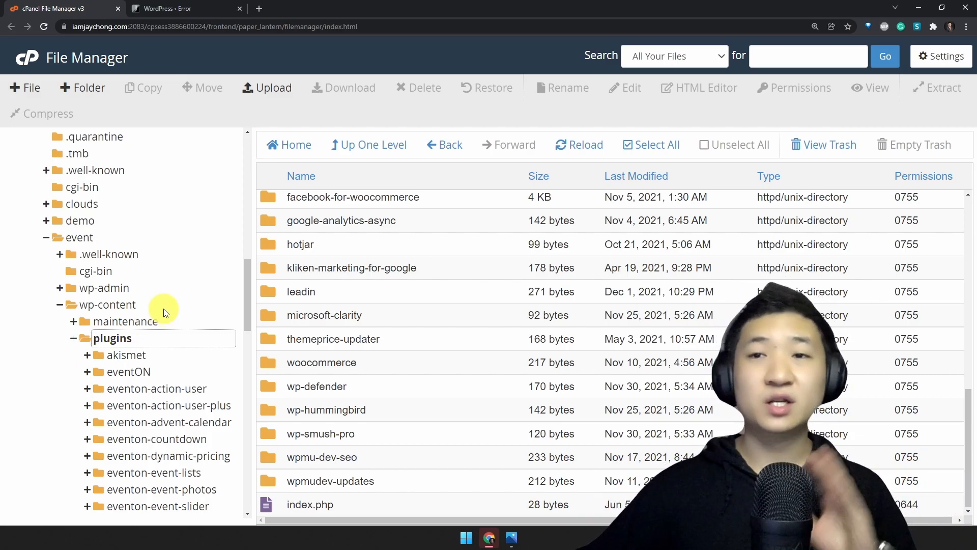
# Create a new folder named plugin_backup inside the event site's wp-content folder
pyautogui.click(107, 305)
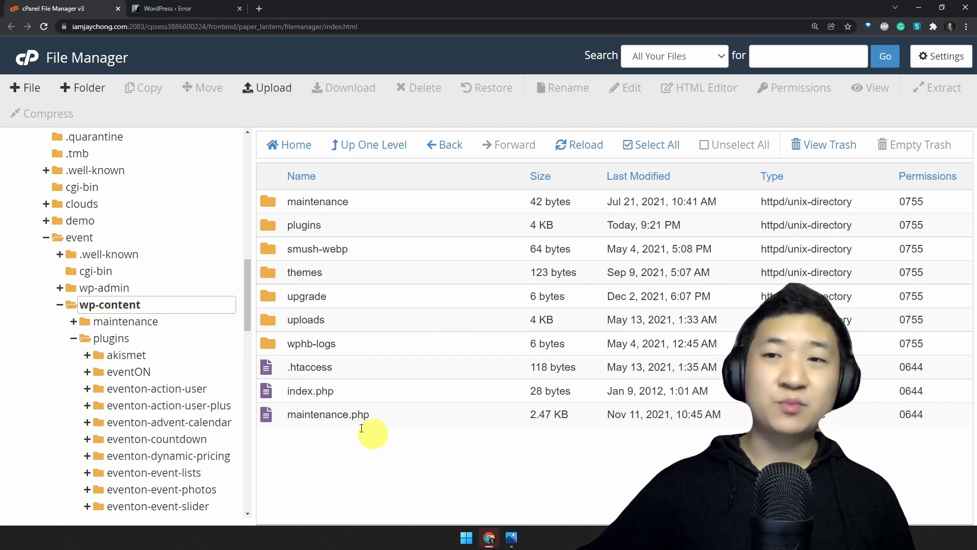
pyautogui.click(94, 89)
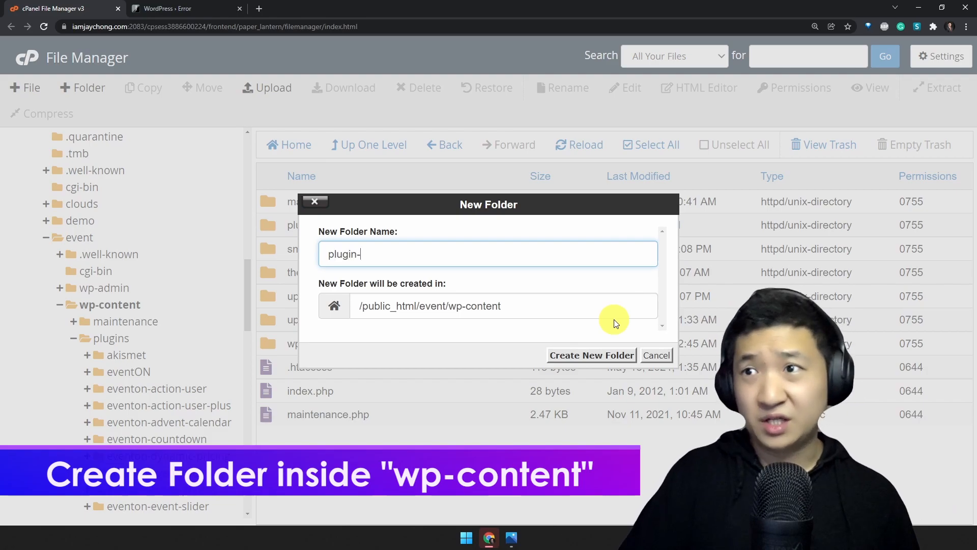
pyautogui.press('Return')
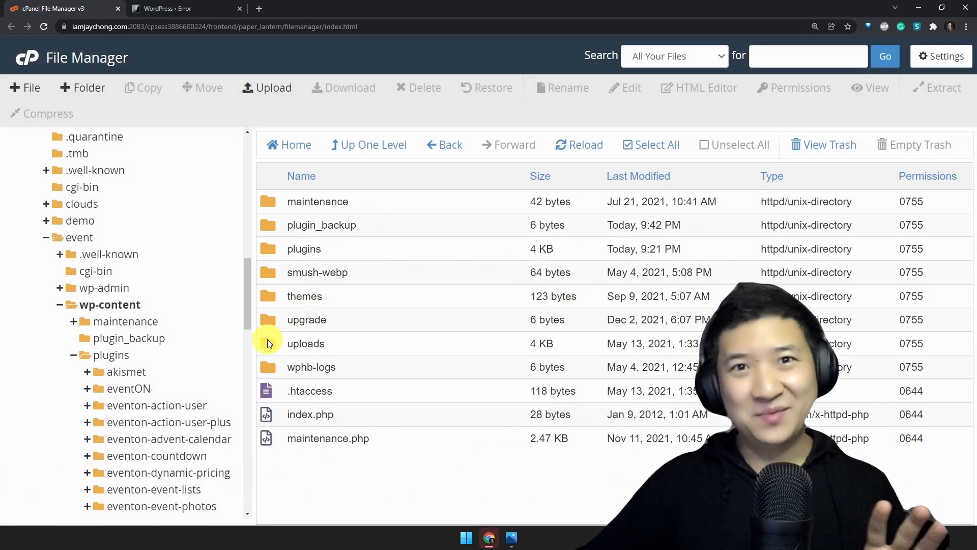
# Move all plugin folders from plugins into plugin_backup, leaving only index.php behind
pyautogui.click(155, 358)
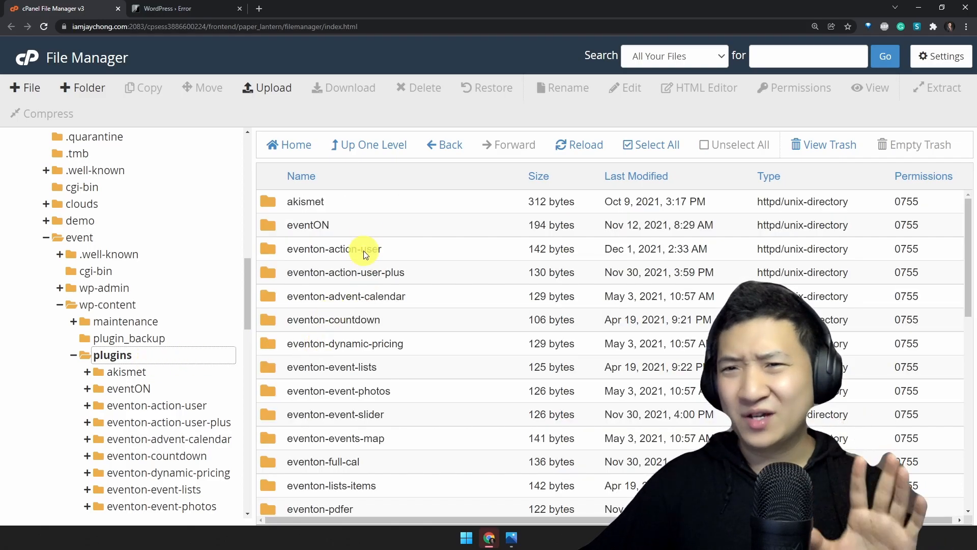
pyautogui.click(386, 209)
pyautogui.scroll(-10, 414, 408)
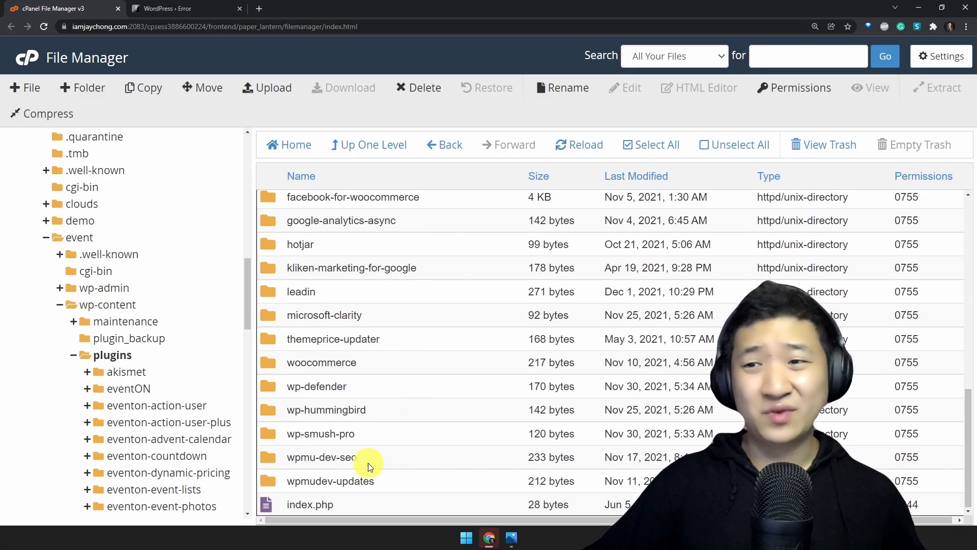
pyautogui.keyDown('shift'); pyautogui.click(371, 457); pyautogui.keyUp('shift')
pyautogui.moveTo(323, 268); pyautogui.dragTo(138, 339)
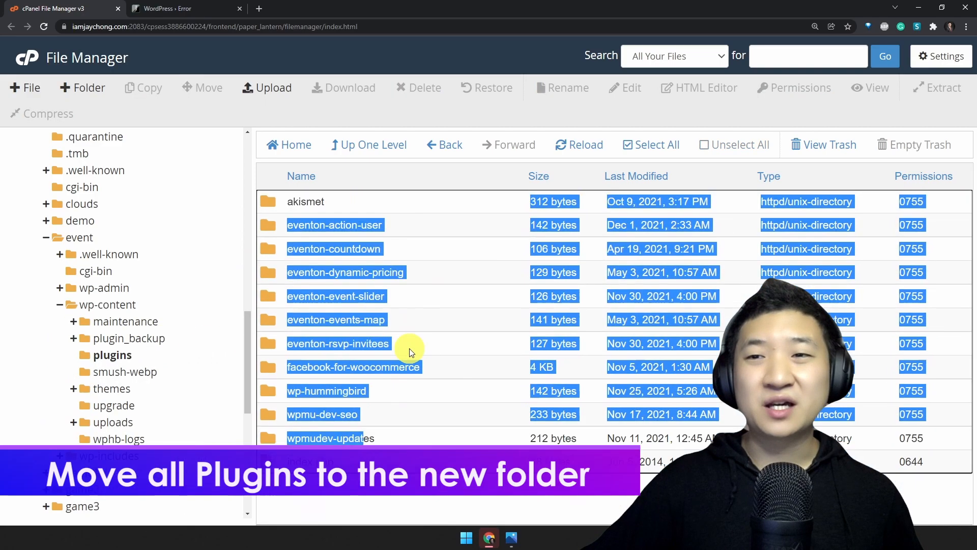
pyautogui.click(378, 333)
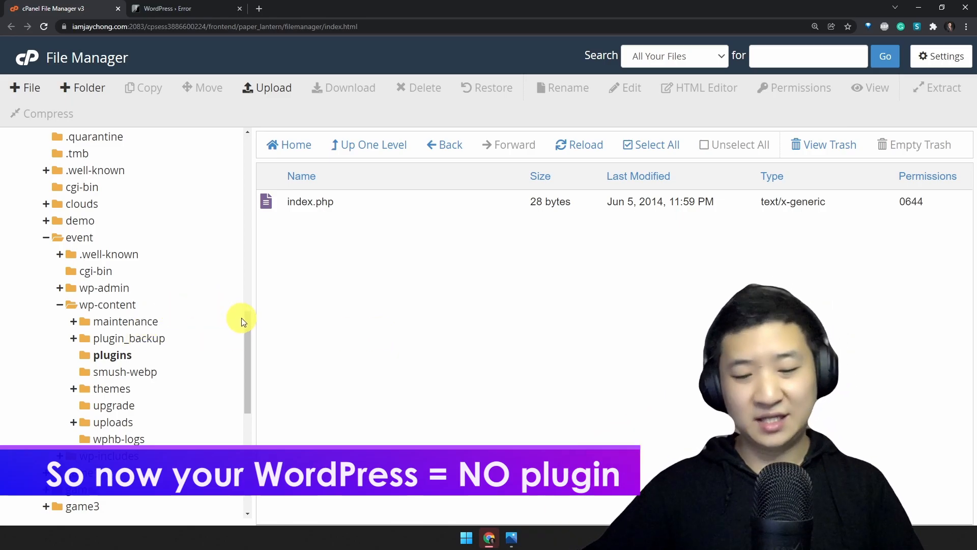
# Switch to the WordPress error page and reload wp-admin to check access to the dashboard
pyautogui.click(193, 6)
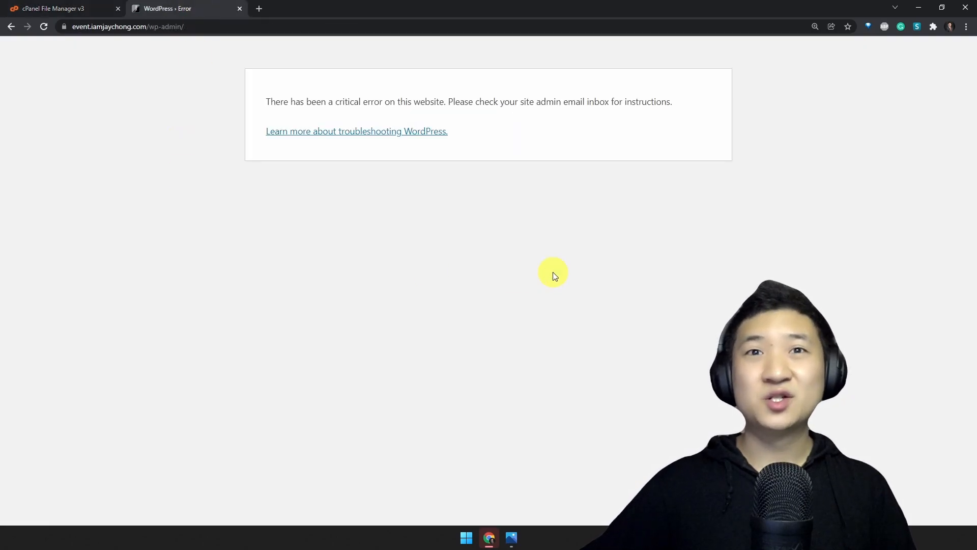
pyautogui.press('F5')
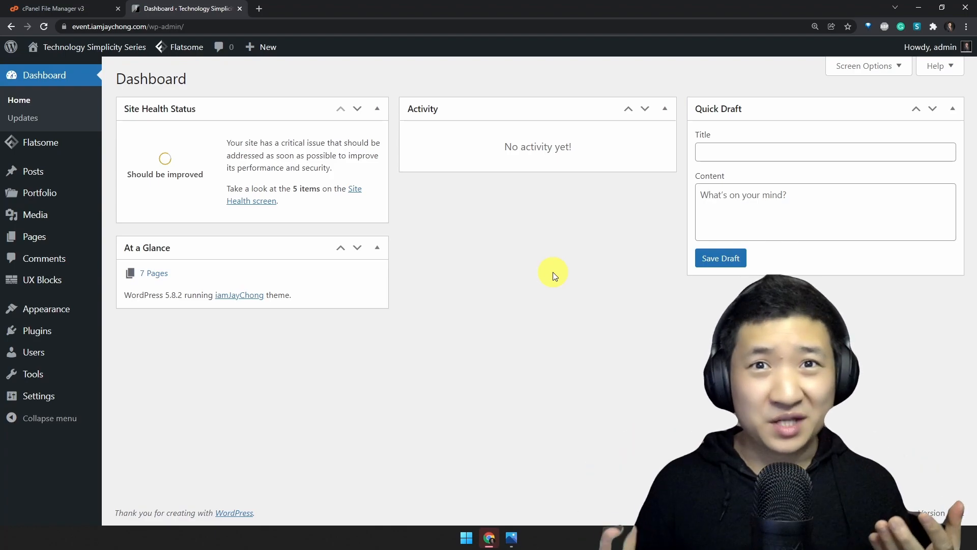
pyautogui.hotkey('ctrl', '+')
pyautogui.hotkey('ctrl', '+')
pyautogui.hotkey('ctrl', '+')
pyautogui.hotkey('ctrl', '+')
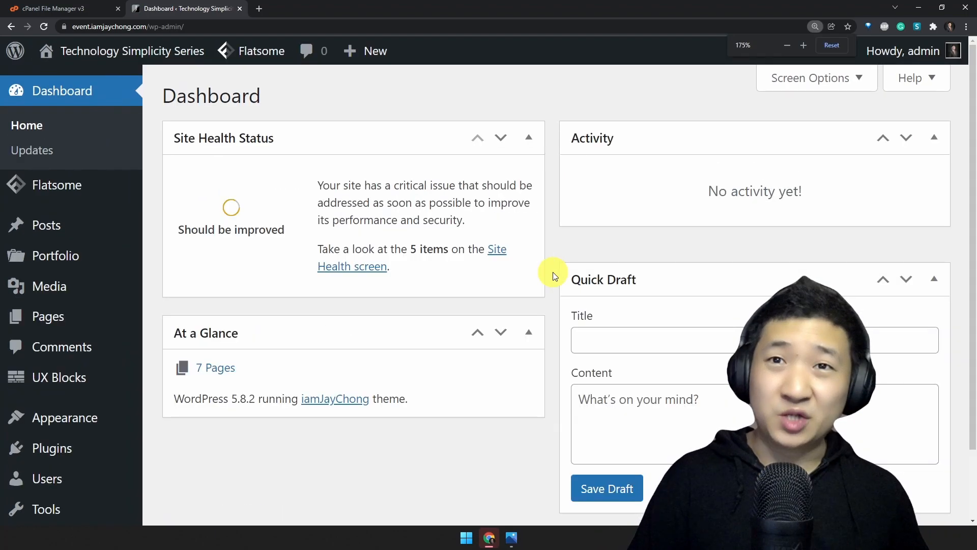
pyautogui.hotkey('ctrl', '-')
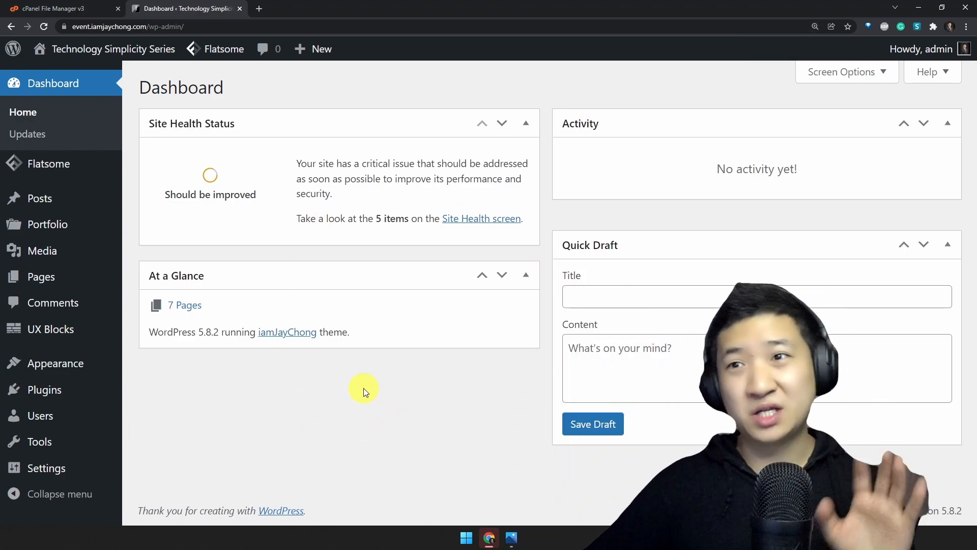
# Open the installed plugins list in WordPress and examine the notices about deactivated plugins
pyautogui.click(24, 389)
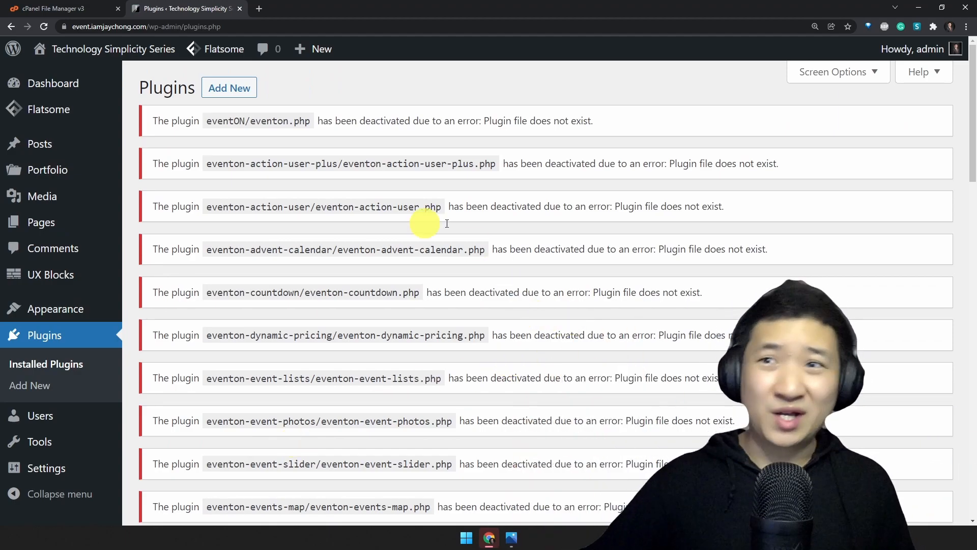
pyautogui.moveTo(214, 108); pyautogui.dragTo(594, 261)
pyautogui.click(648, 338)
pyautogui.scroll(-3, 410, 275)
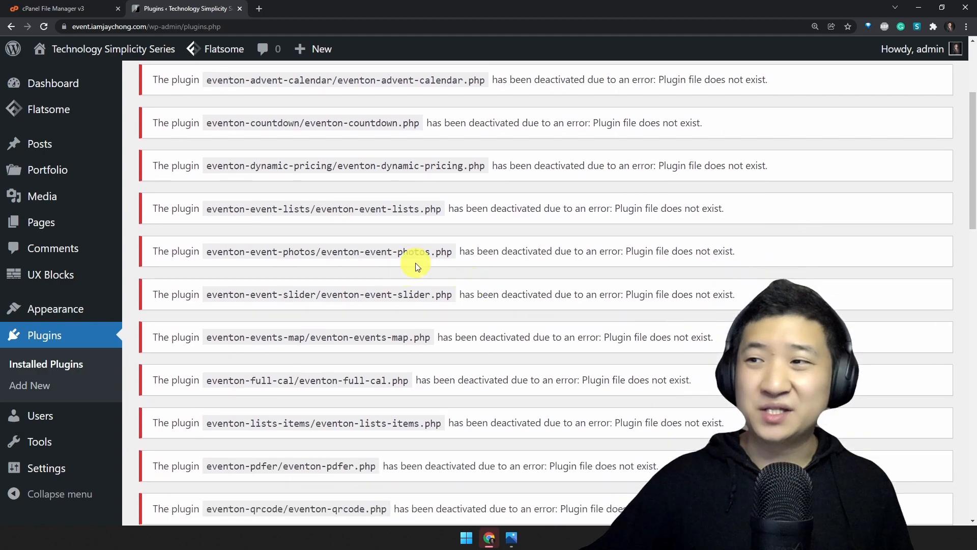
pyautogui.scroll(-19, 592, 274)
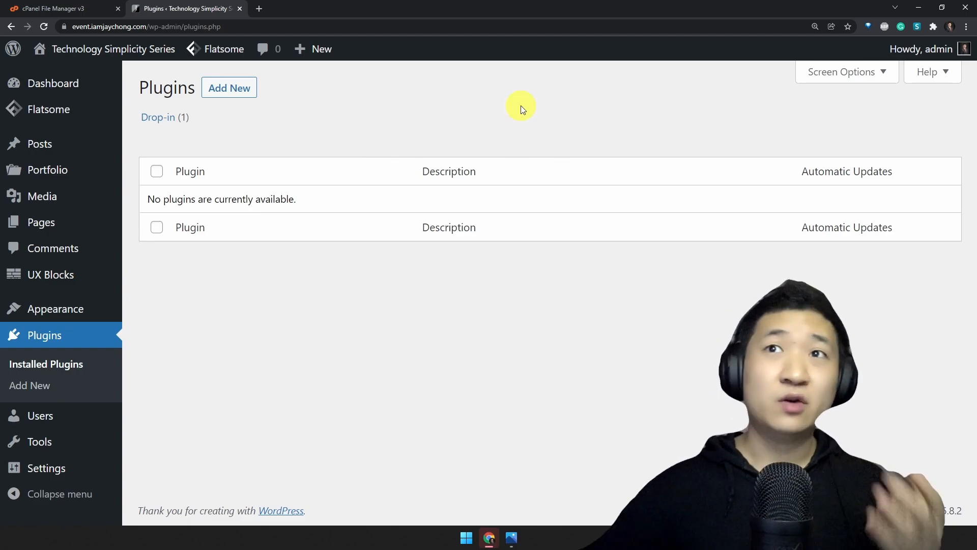
# Move the akismet folder from plugin_backup back into plugins in cPanel File Manager, and activate Akismet Anti-Spam in WordPress
pyautogui.click(74, 16)
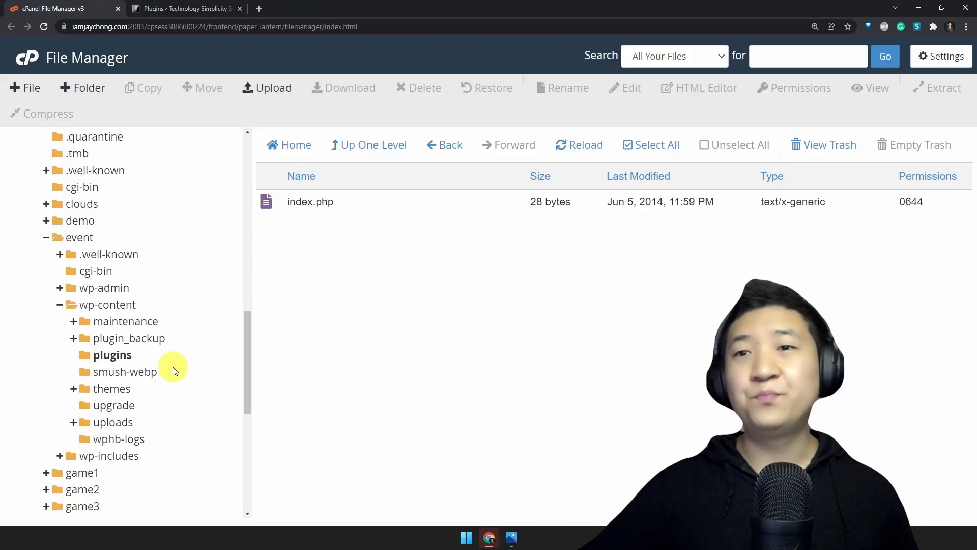
pyautogui.click(145, 344)
pyautogui.scroll(-3, 168, 346)
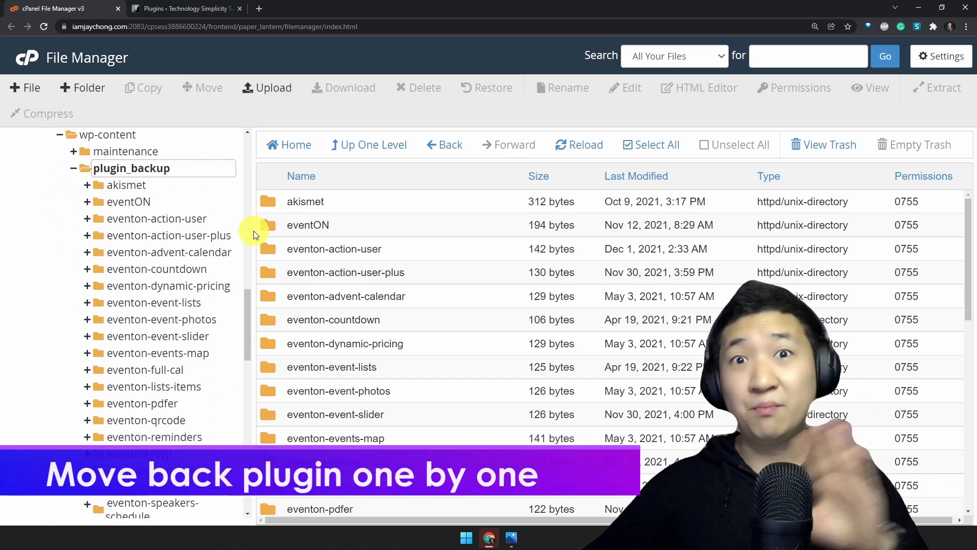
pyautogui.click(73, 170)
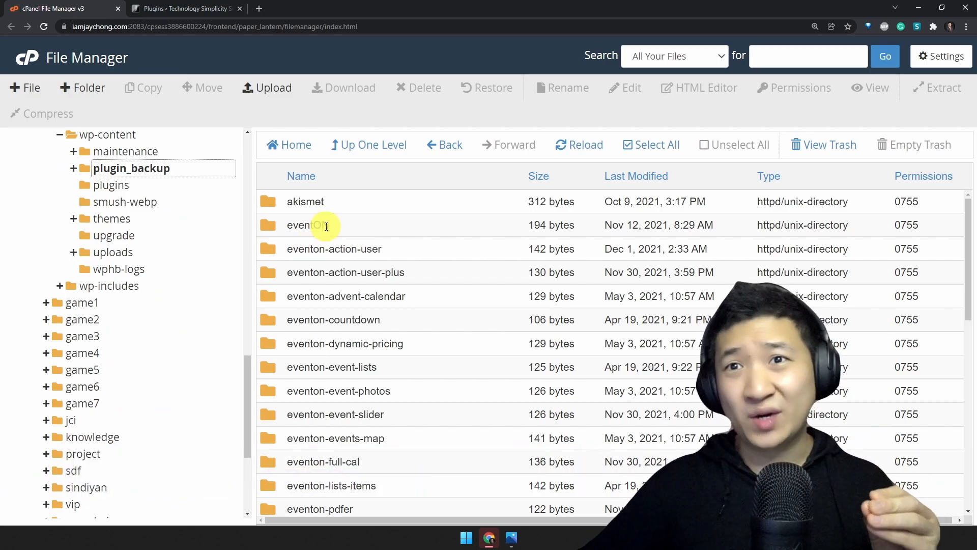
pyautogui.click(305, 201)
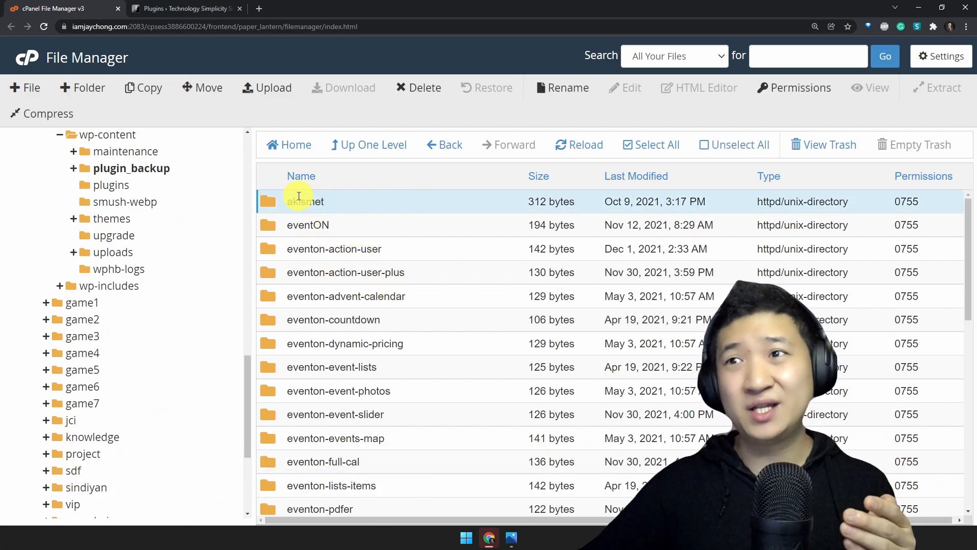
pyautogui.moveTo(275, 201); pyautogui.dragTo(110, 185)
pyautogui.scroll(2, 139, 236)
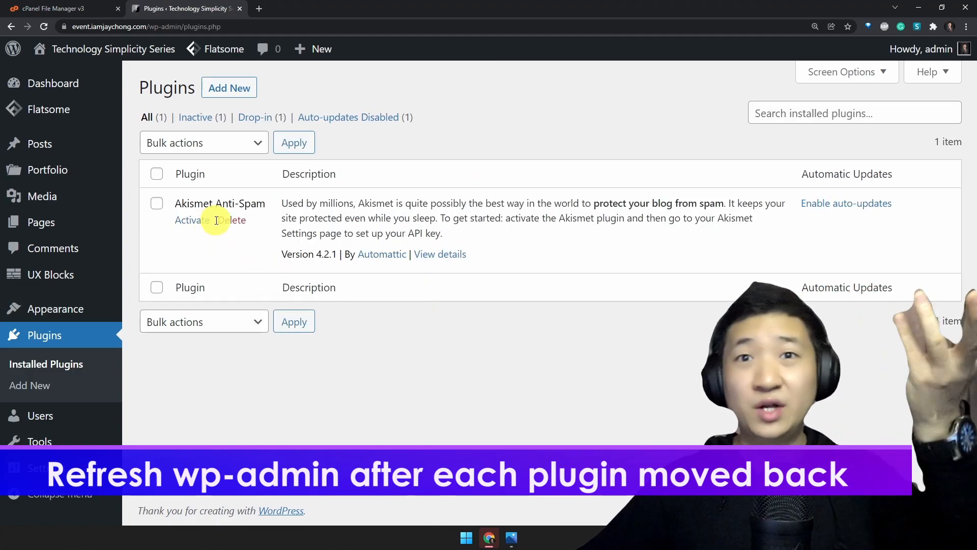
pyautogui.click(197, 220)
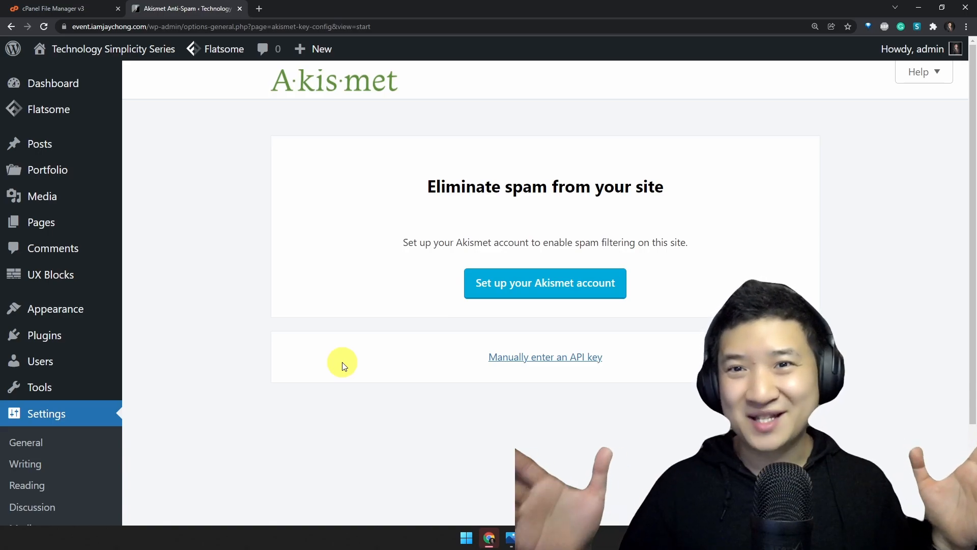
# Return to cPanel File Manager and create a folder named themes_backup inside the event site's wp-content folder
pyautogui.click(72, 11)
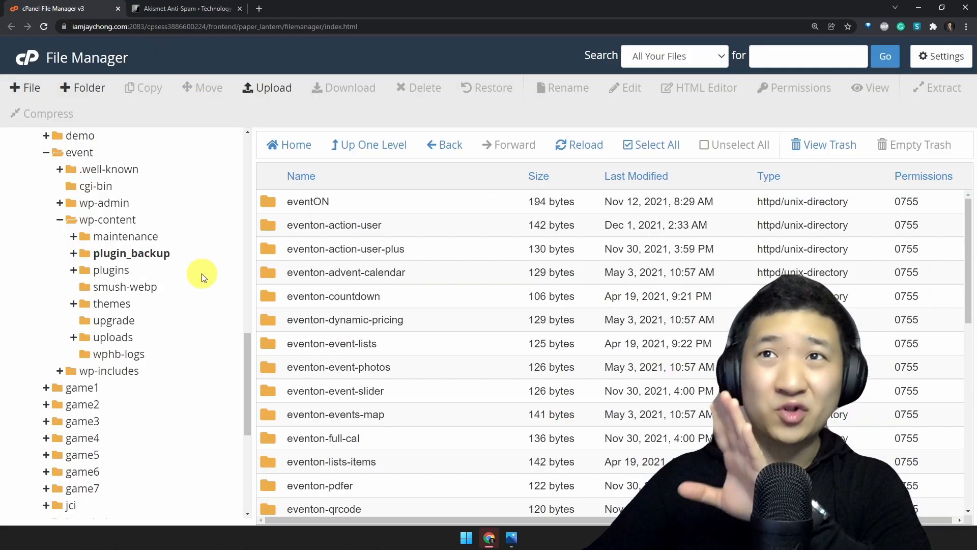
pyautogui.click(113, 303)
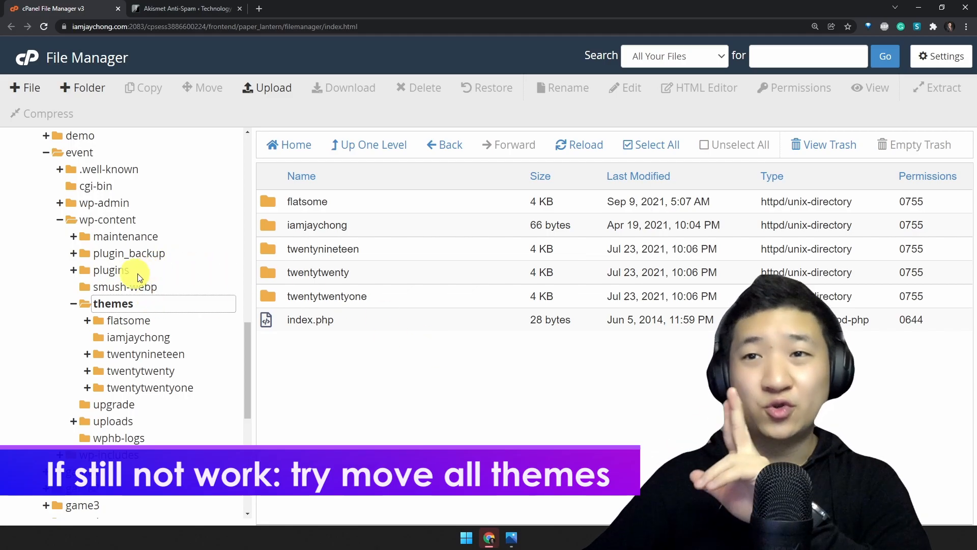
pyautogui.click(114, 219)
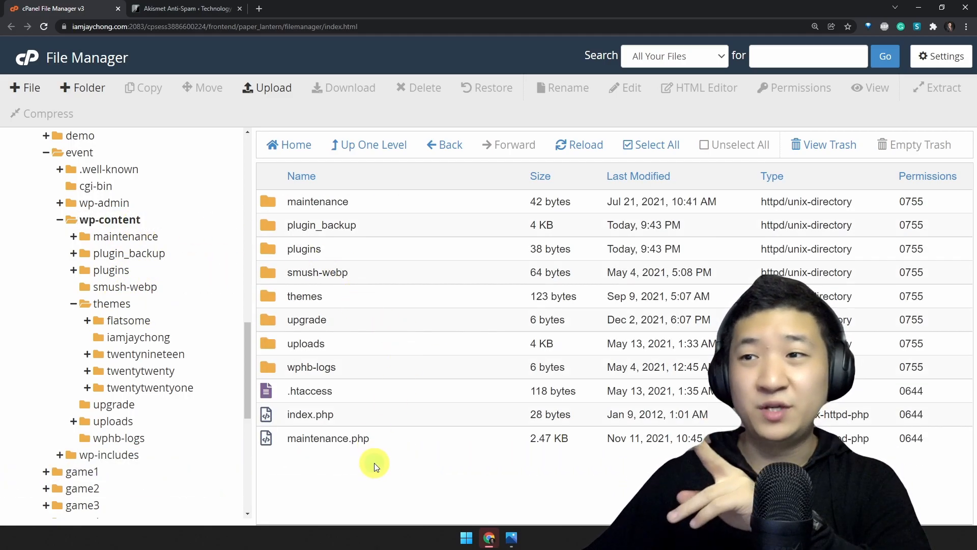
pyautogui.click(88, 87)
pyautogui.click(518, 250)
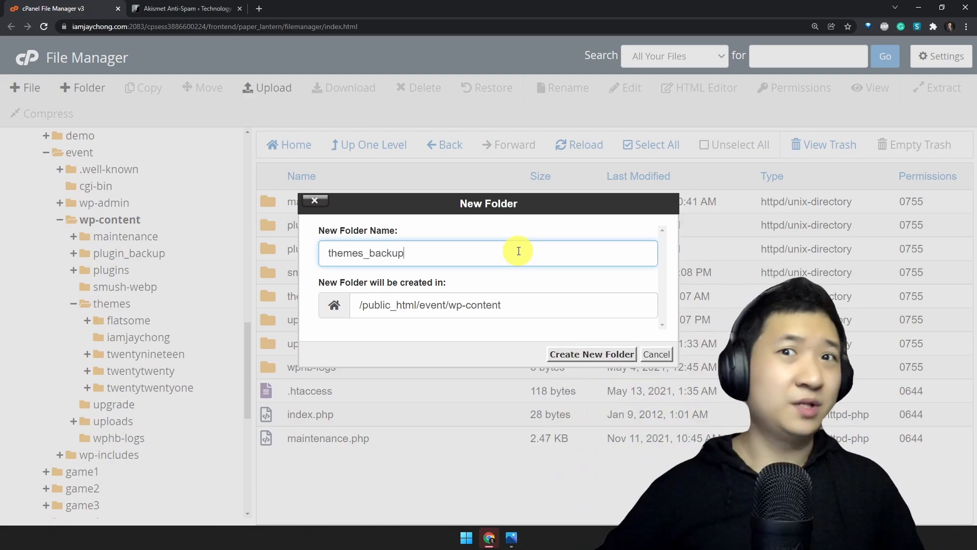
pyautogui.press('Return')
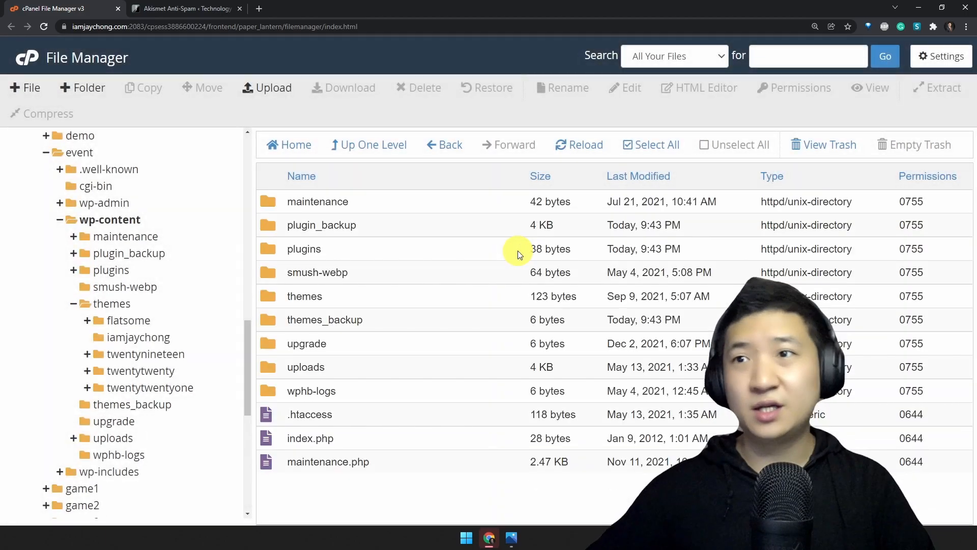
# Move all the theme folders, from flatsome to twentytwentyone, out of the event site's themes folder into themes_backup, leaving index.php in place
pyautogui.click(139, 303)
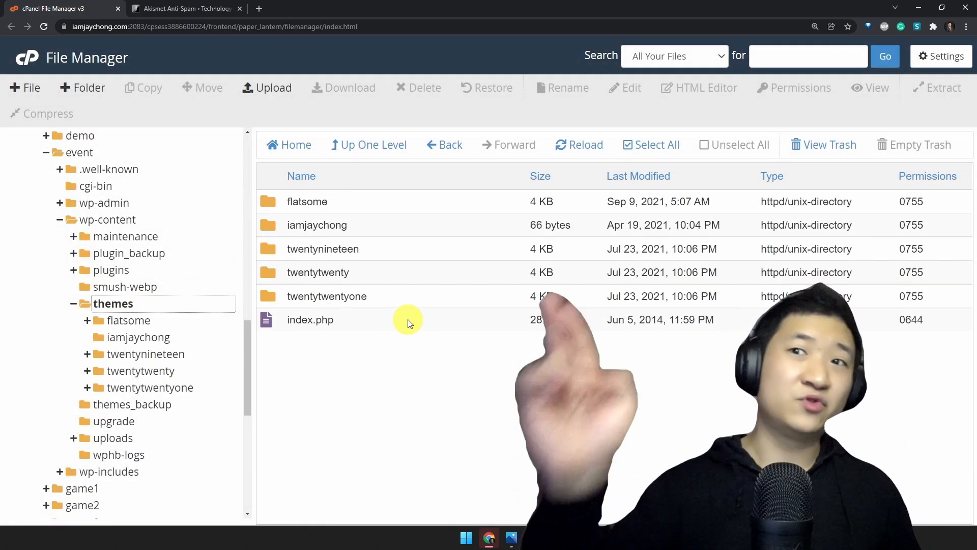
pyautogui.click(382, 212)
pyautogui.keyDown('shift'); pyautogui.click(404, 304); pyautogui.keyUp('shift')
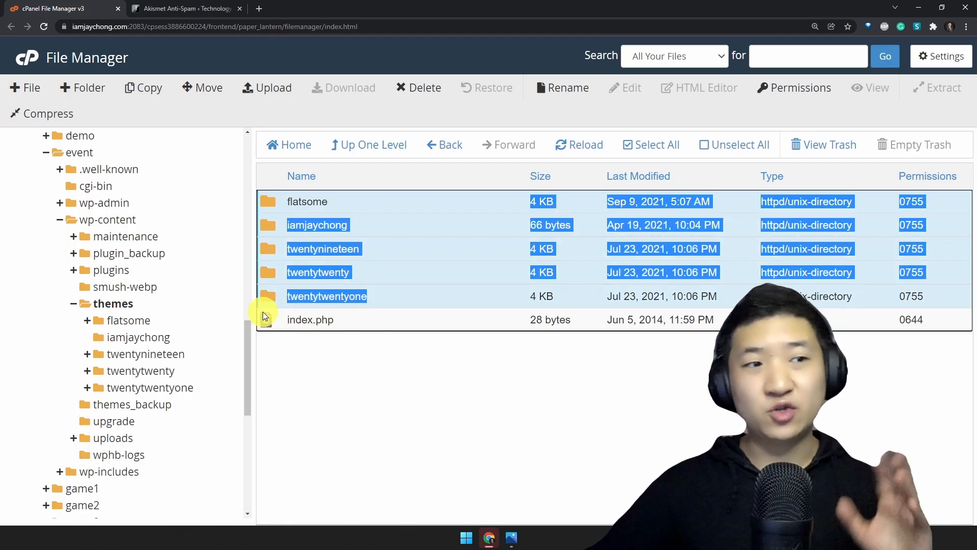
pyautogui.moveTo(326, 265); pyautogui.dragTo(167, 409)
# Switch to WordPress, reload the admin page, and check the site's front page in a separate tab before closing it
pyautogui.click(185, 8)
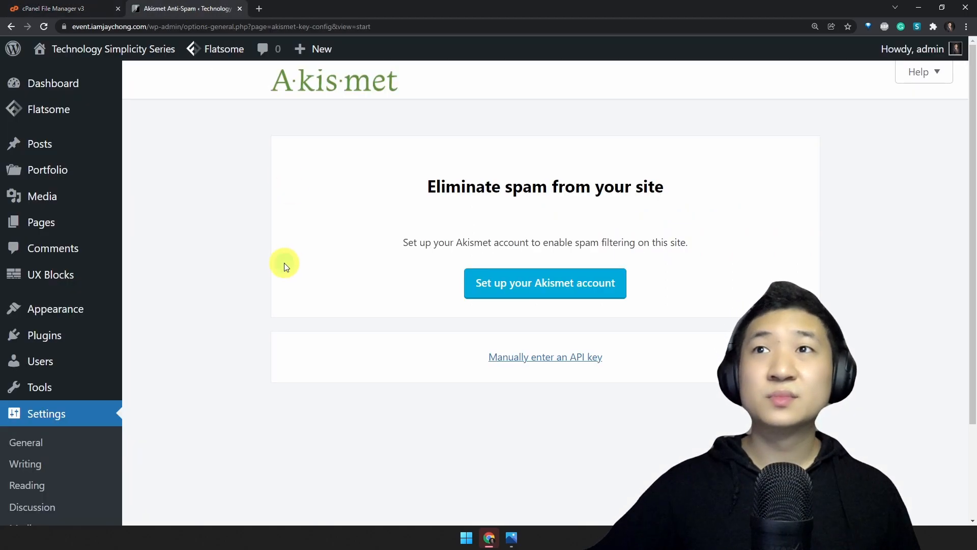
pyautogui.press('F5')
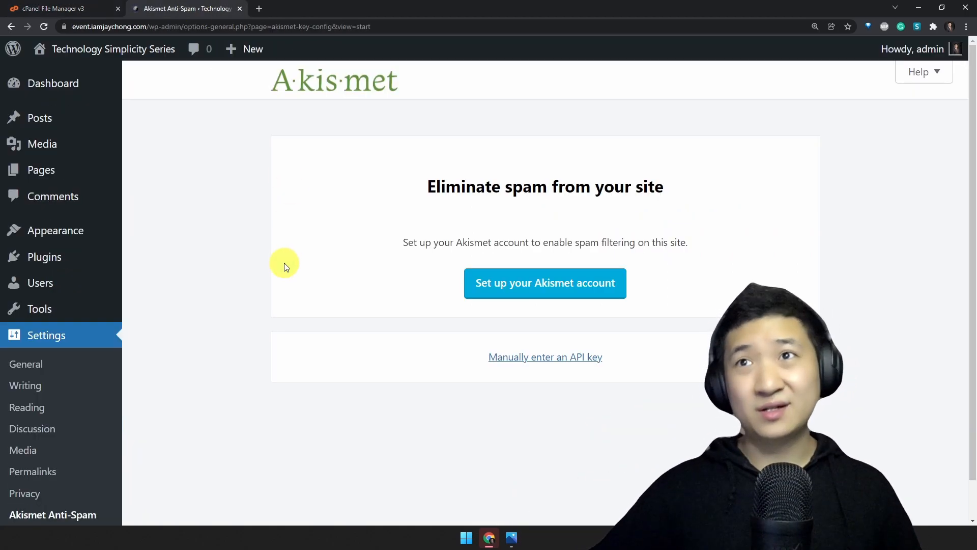
pyautogui.moveTo(105, 53)
pyautogui.middleClick(95, 74)
pyautogui.hotkey('ctrl', 'Tab')
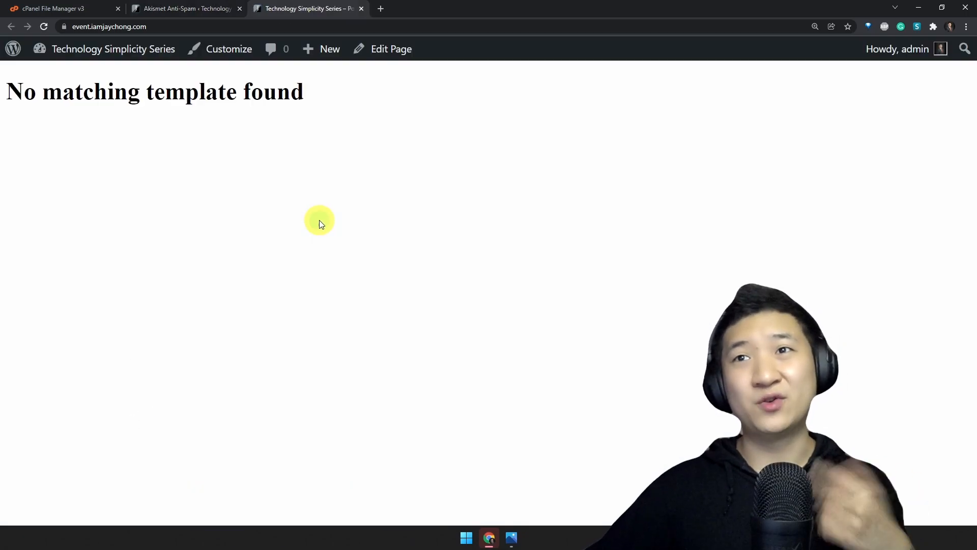
pyautogui.hotkey('ctrl', 'w')
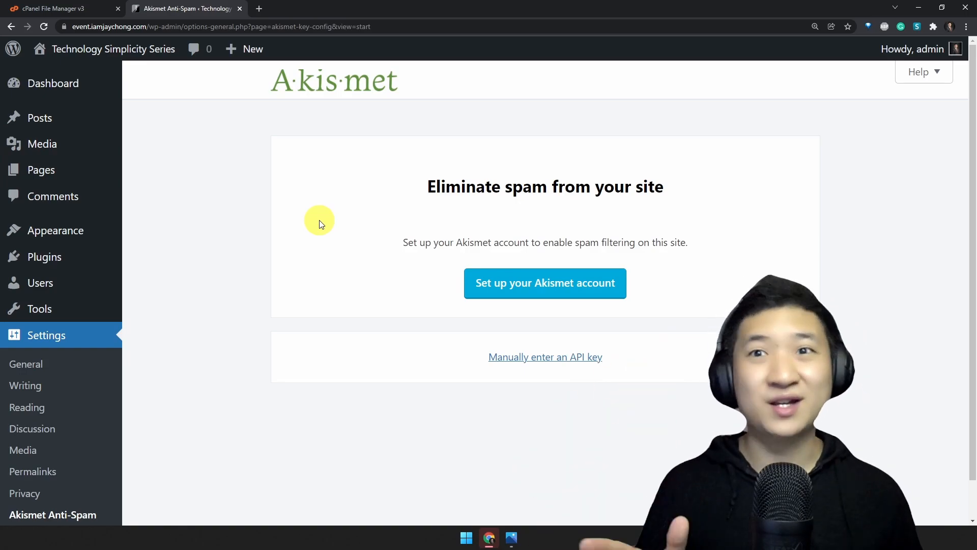
# Return to cPanel File Manager and move the flatsome folder from themes_backup back into themes
pyautogui.click(80, 8)
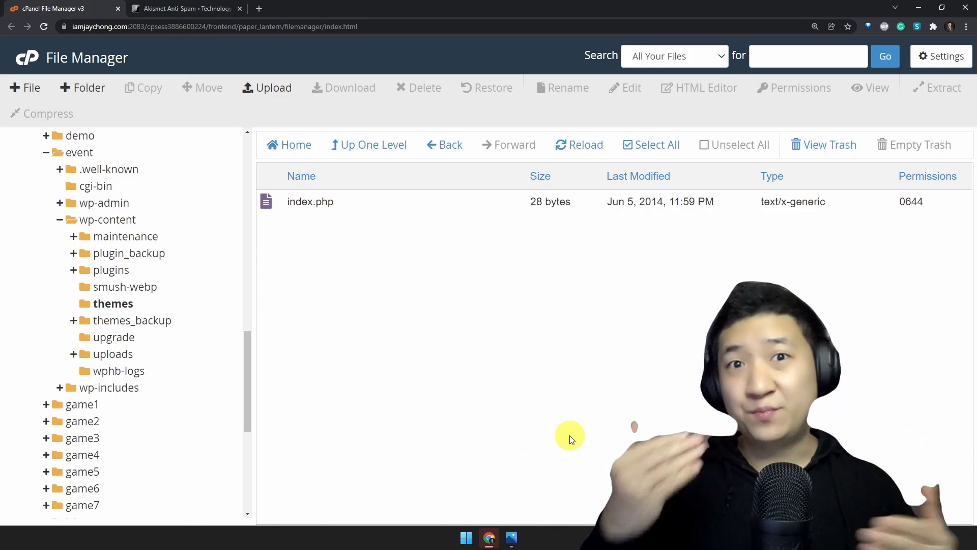
pyautogui.click(145, 320)
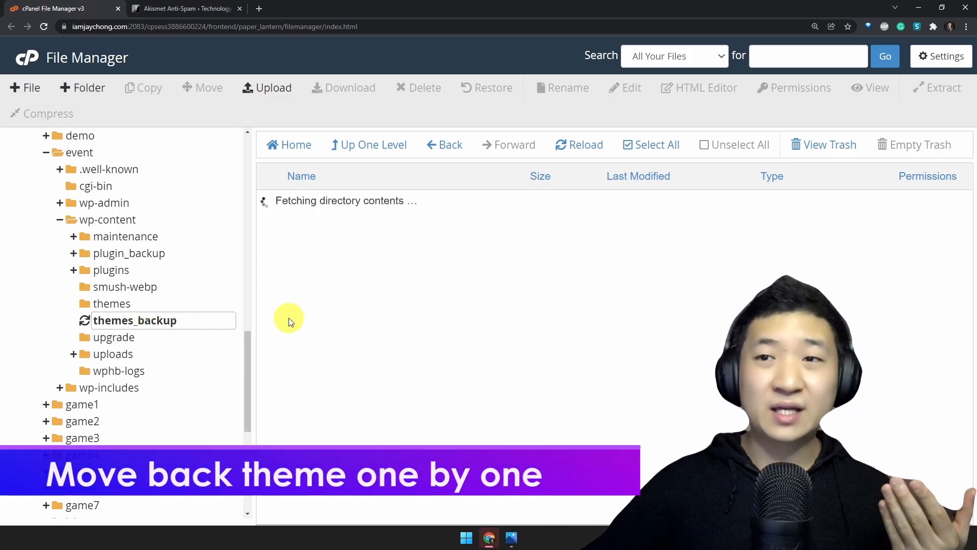
pyautogui.moveTo(338, 201); pyautogui.dragTo(407, 317)
pyautogui.click(415, 346)
pyautogui.click(345, 202)
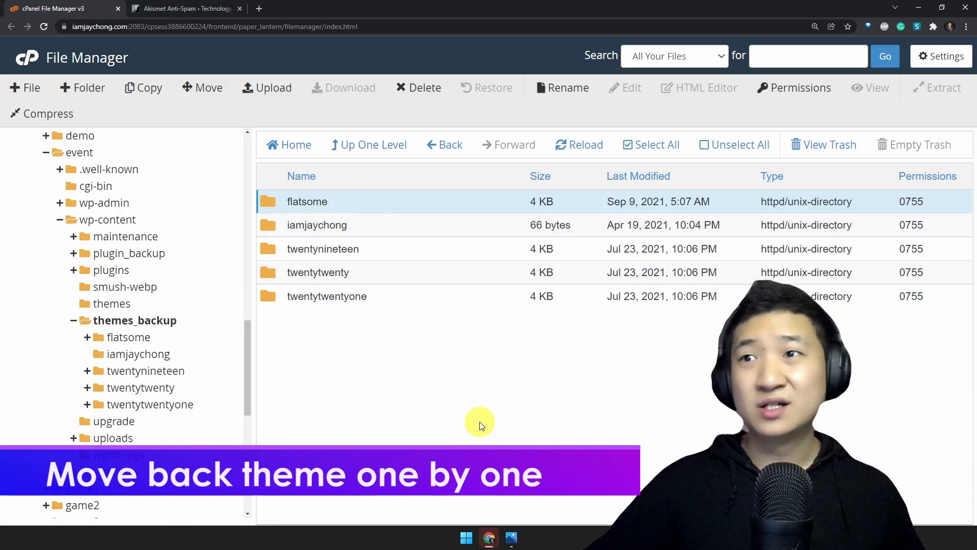
pyautogui.moveTo(320, 201); pyautogui.dragTo(159, 304)
# Switch to WordPress and reload the admin page to check that the dashboard works with the flatsome theme restored
pyautogui.click(196, 10)
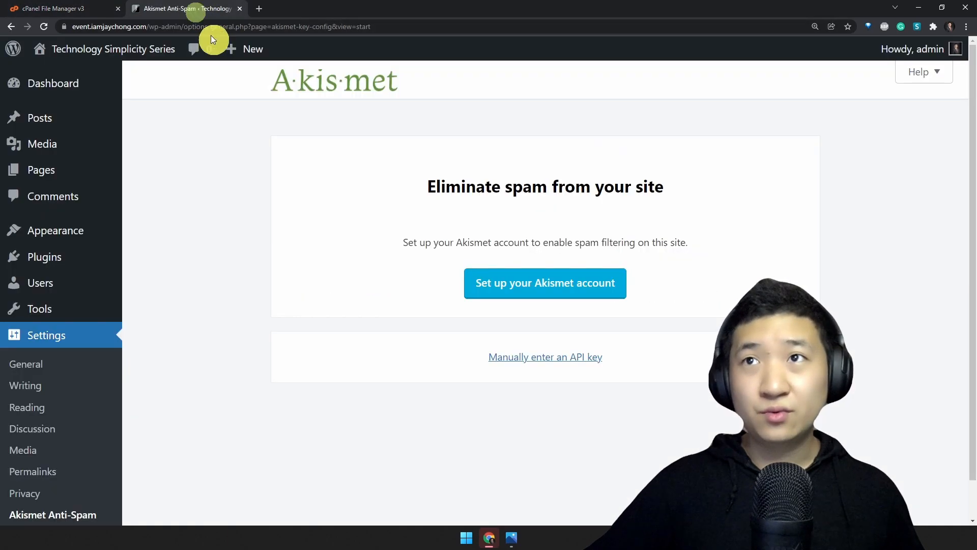
pyautogui.press('F5')
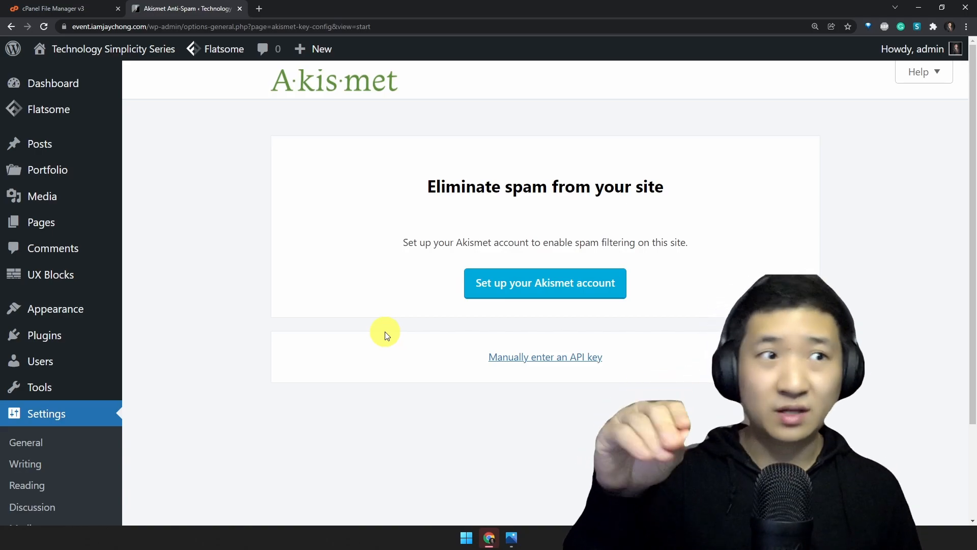
pyautogui.click(51, 8)
pyautogui.click(192, 17)
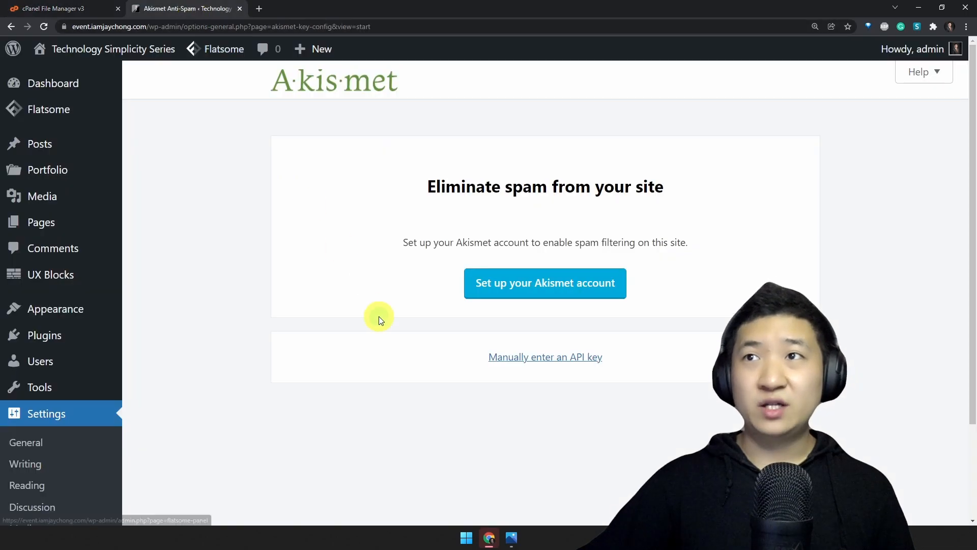